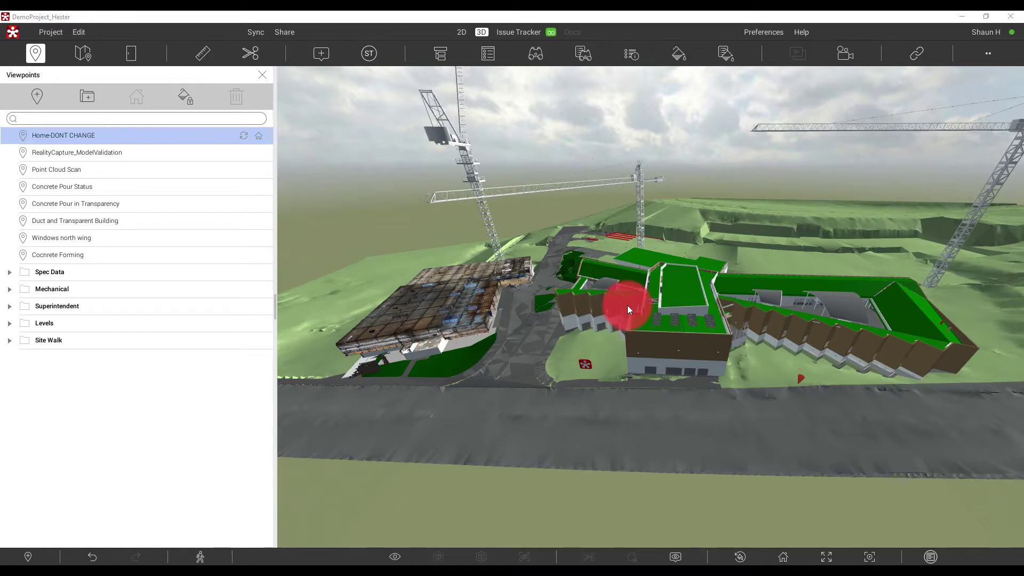
Load only the links of the 02-Main Model (Field Use) preset and view the building in 3D.
click(918, 53)
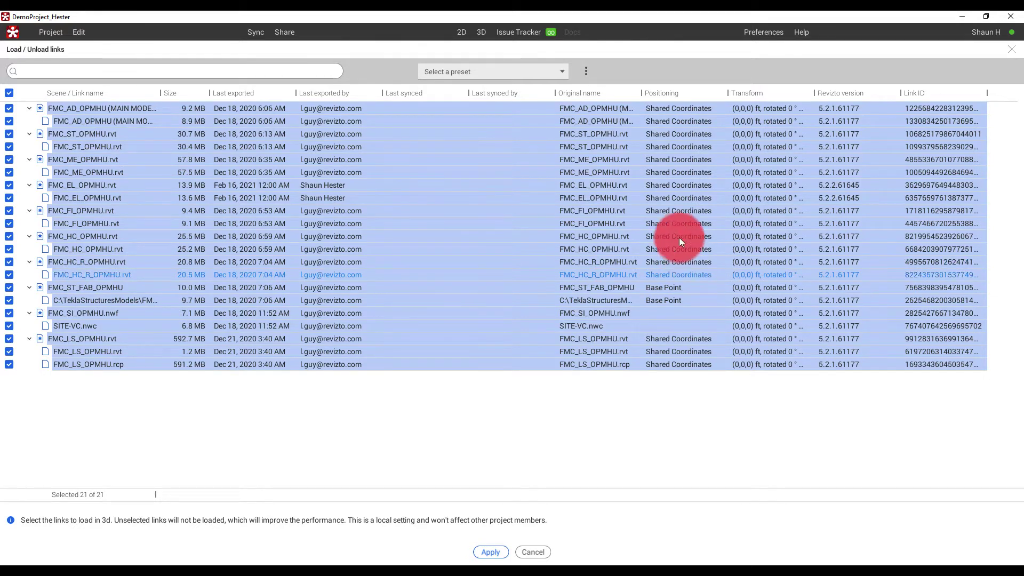
click(564, 71)
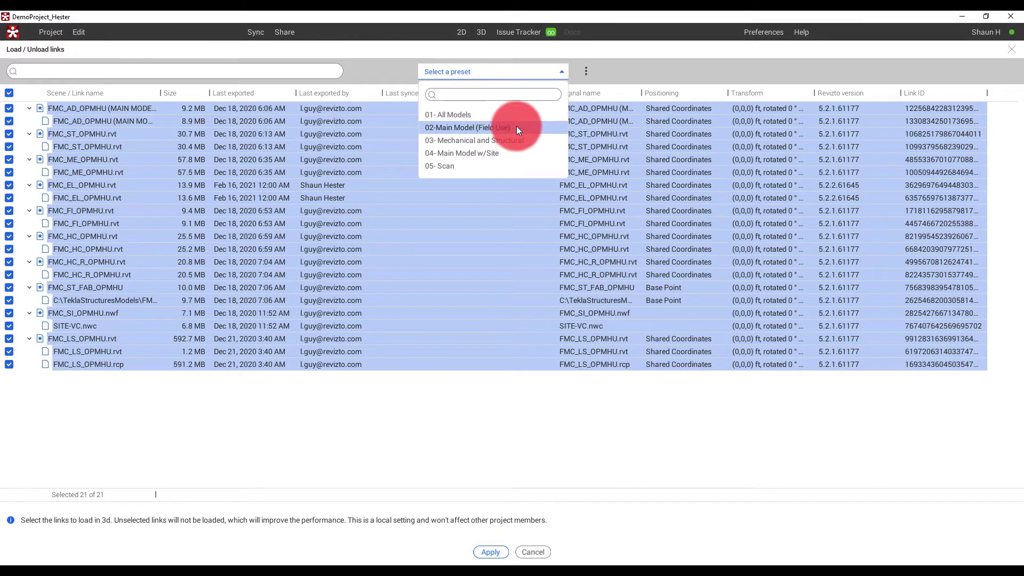
click(531, 128)
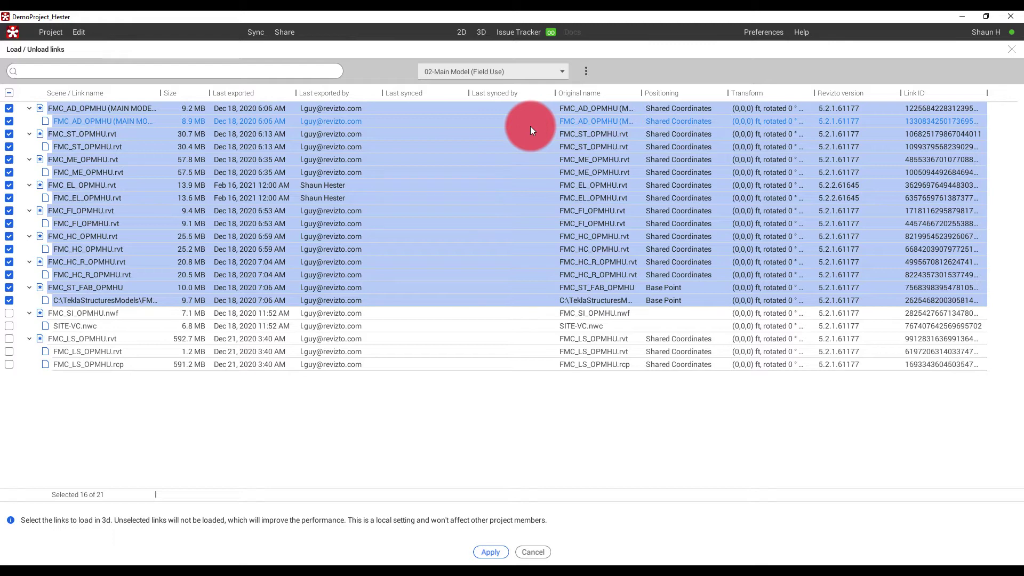
click(491, 552)
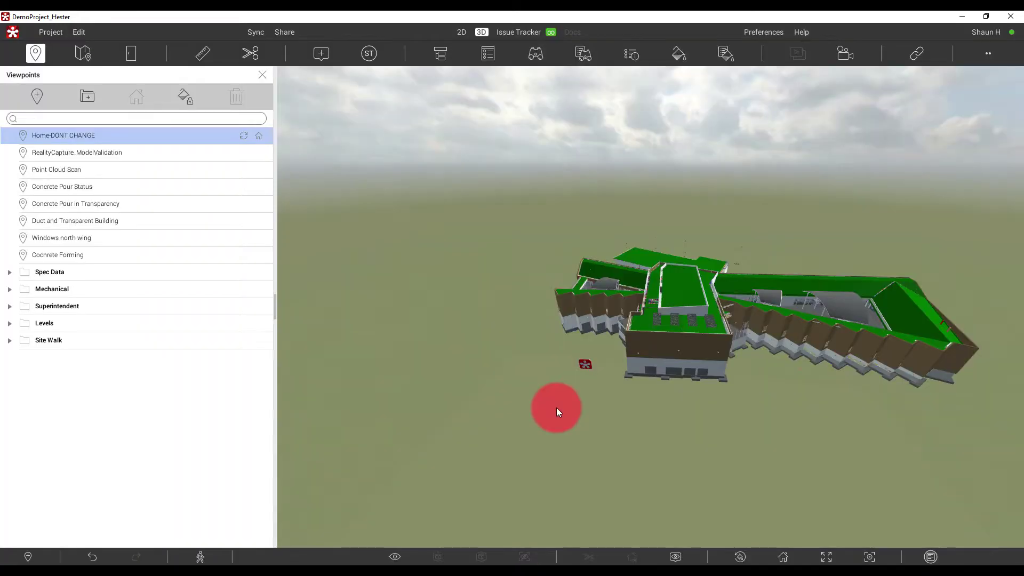
drag(610, 364, 581, 353)
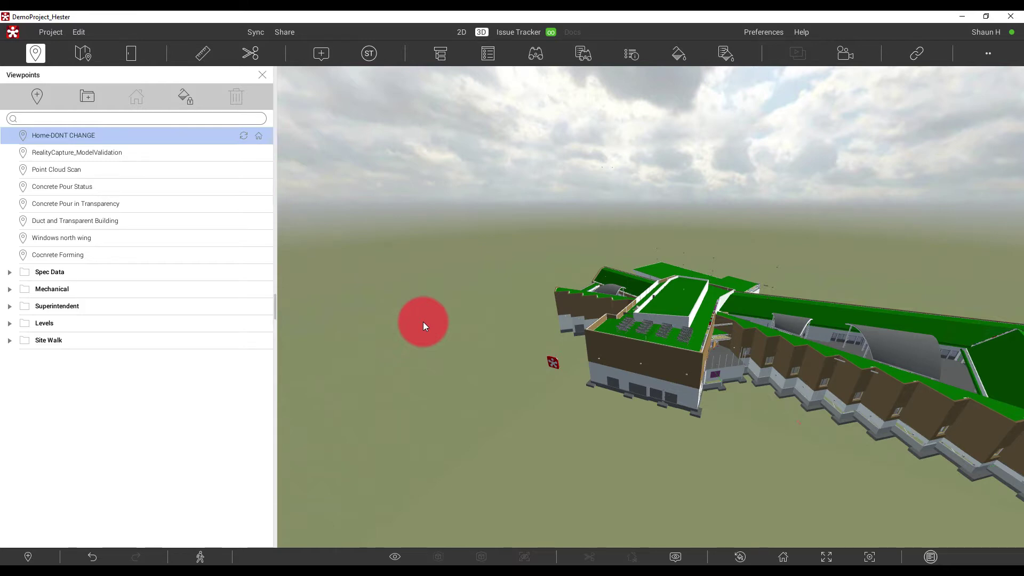
drag(423, 322, 615, 323)
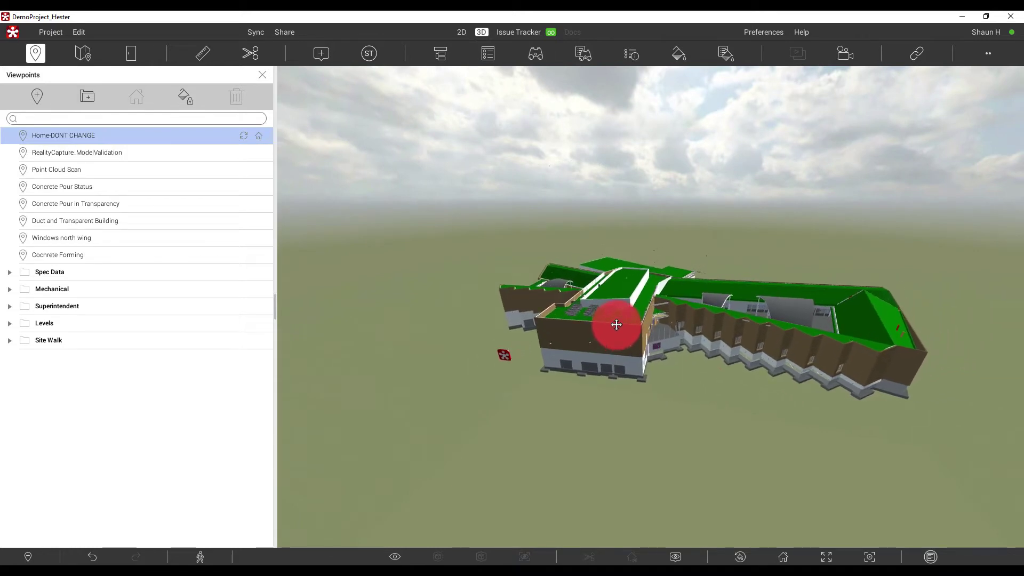
mouse_move(617, 325)
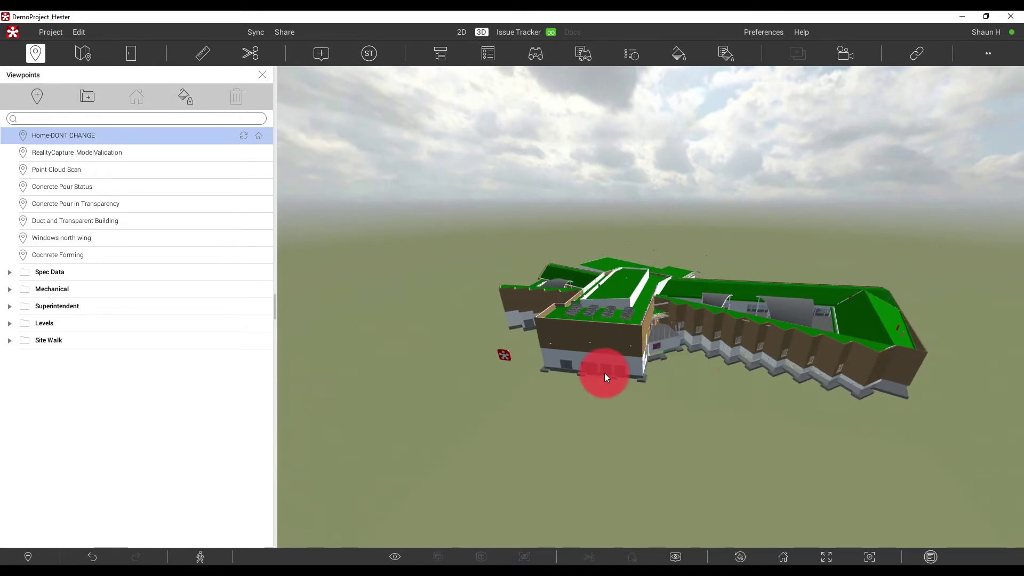
mouse_move(605, 375)
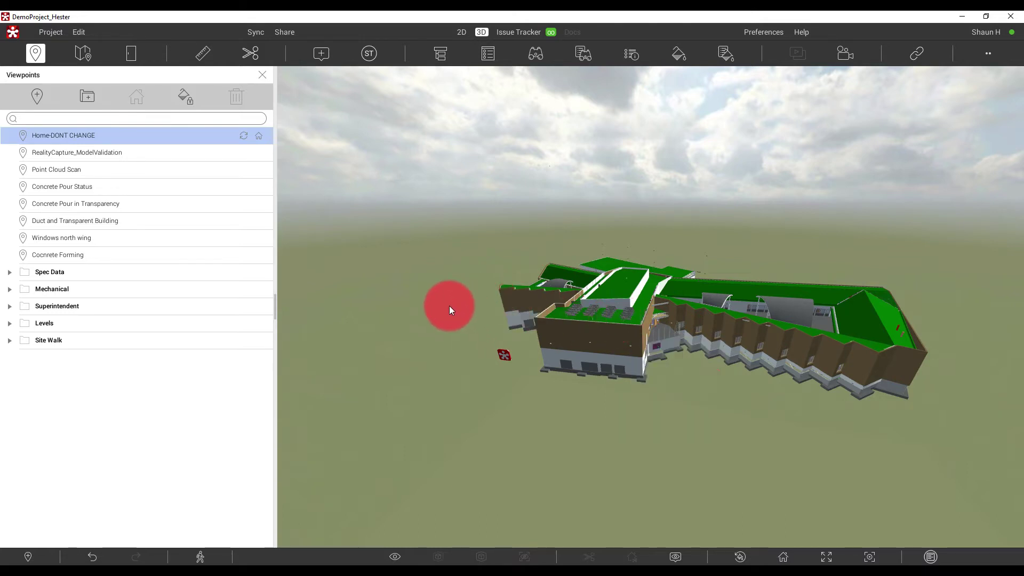
Replace the loaded links with those of the 05- Scan preset and view the scan model.
click(921, 54)
click(468, 73)
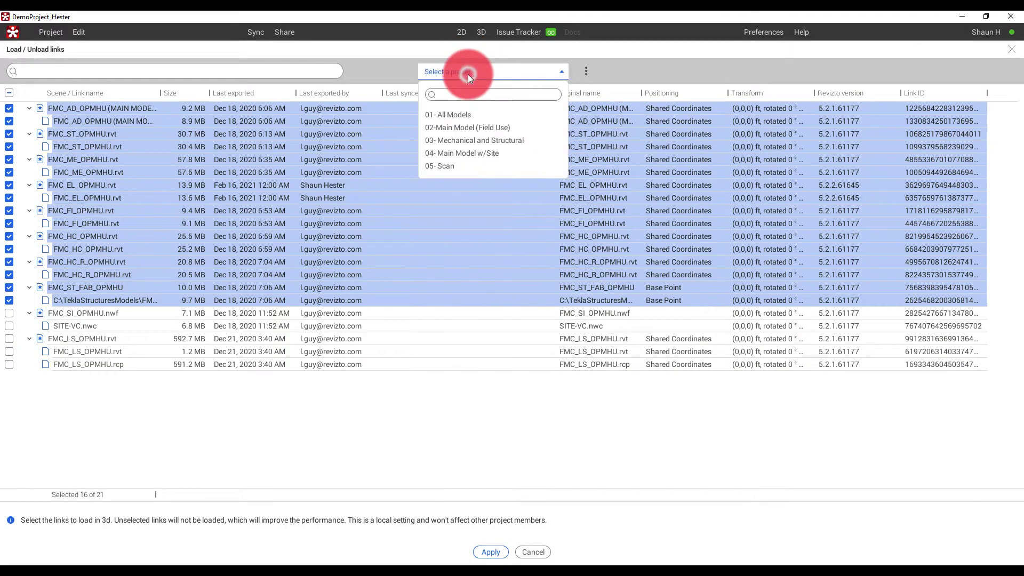
click(475, 128)
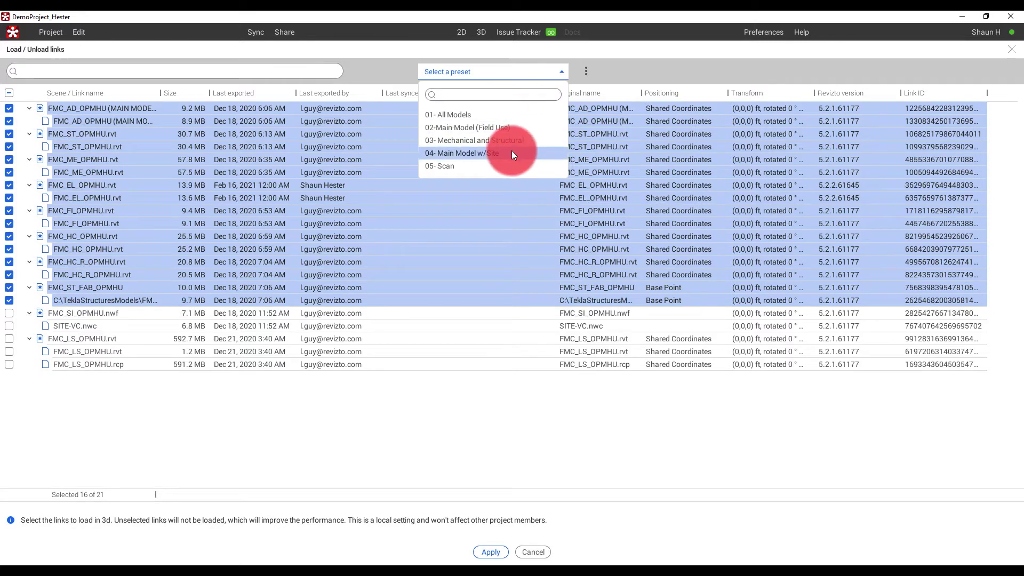
click(446, 166)
click(491, 552)
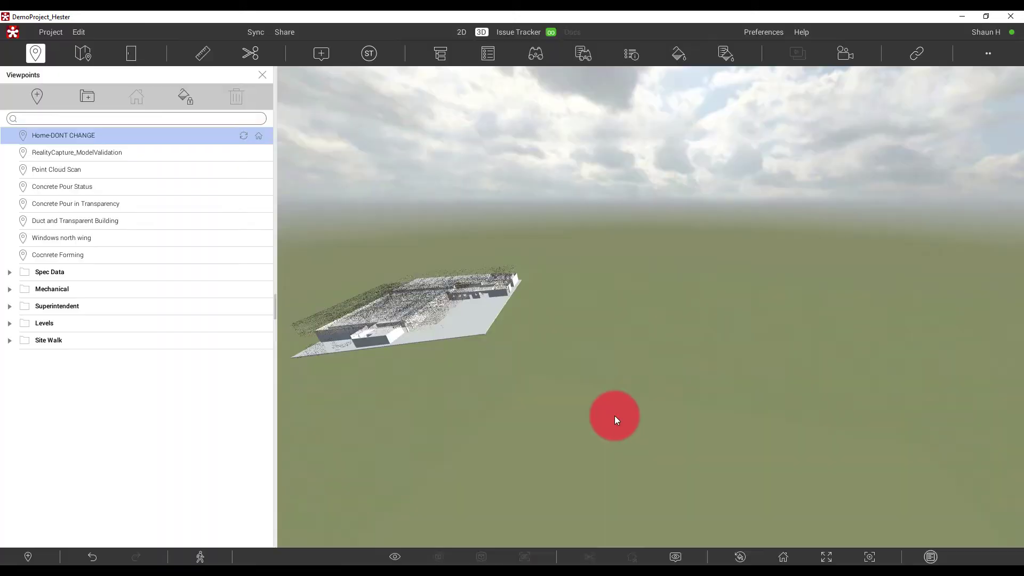
mouse_move(615, 417)
mouse_down()
mouse_move(507, 342)
mouse_move(483, 337)
mouse_move(462, 302)
mouse_move(412, 268)
mouse_up()
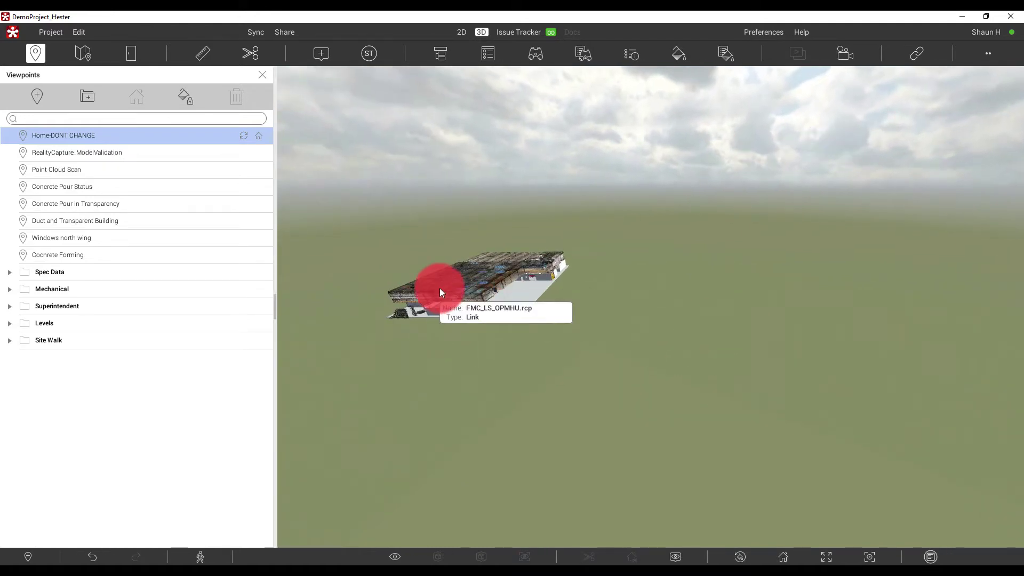
Check the general preferences for the option to specify links each time the project opens.
click(763, 32)
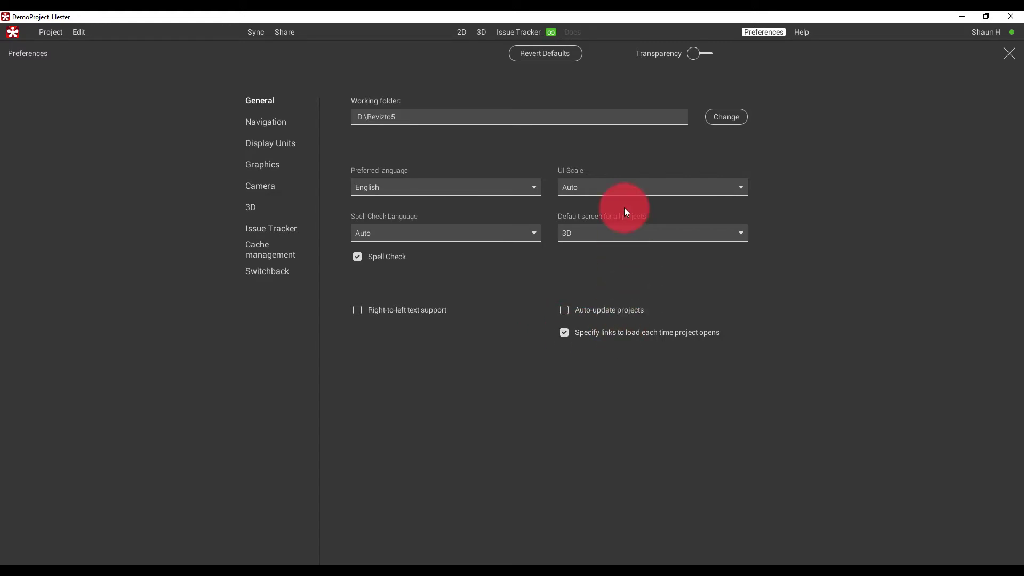
click(1010, 54)
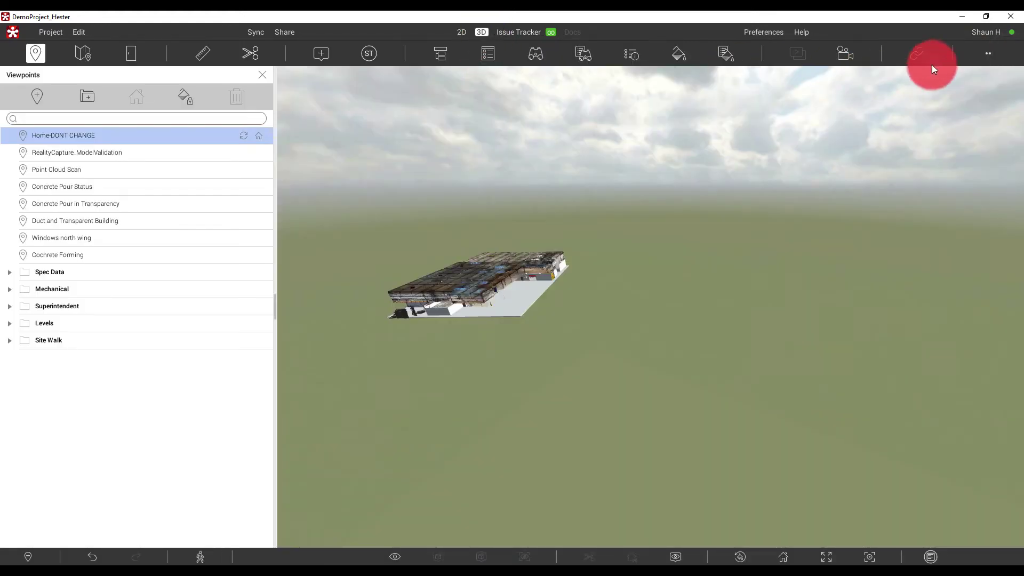
Reload the 02-Main Model (Field Use) preset in place of the scan links and look over the building.
click(917, 55)
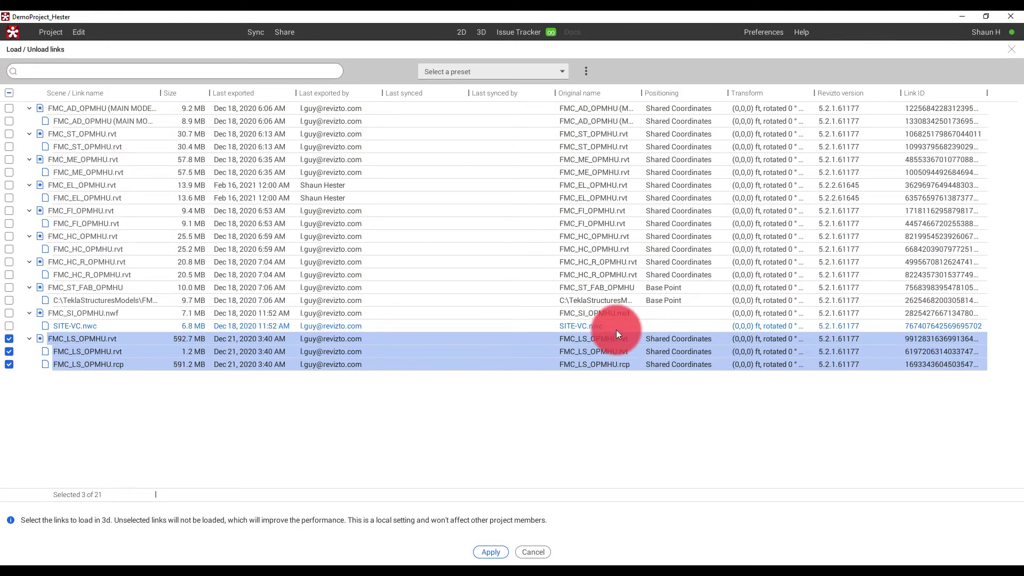
click(558, 72)
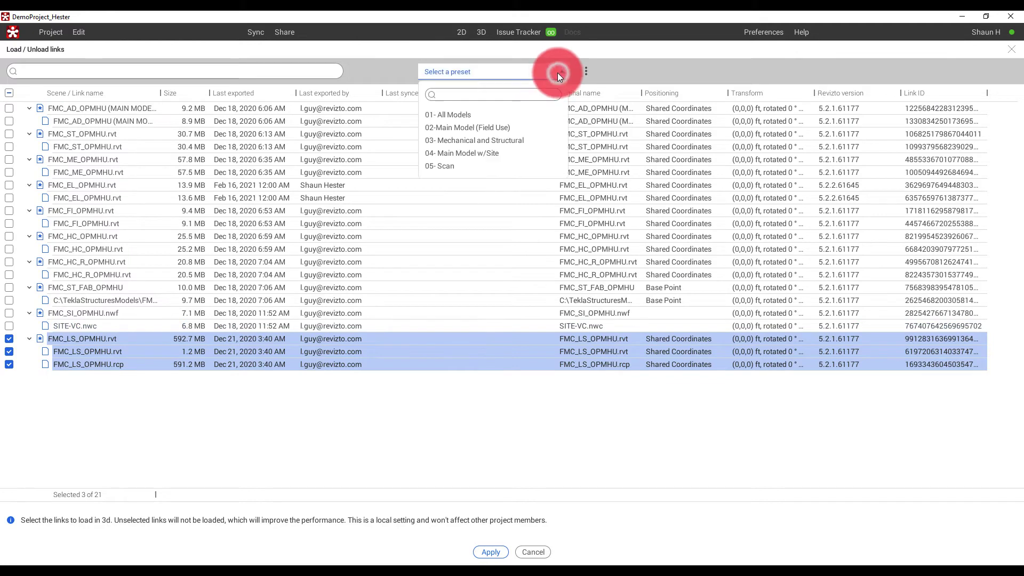
click(487, 127)
click(490, 552)
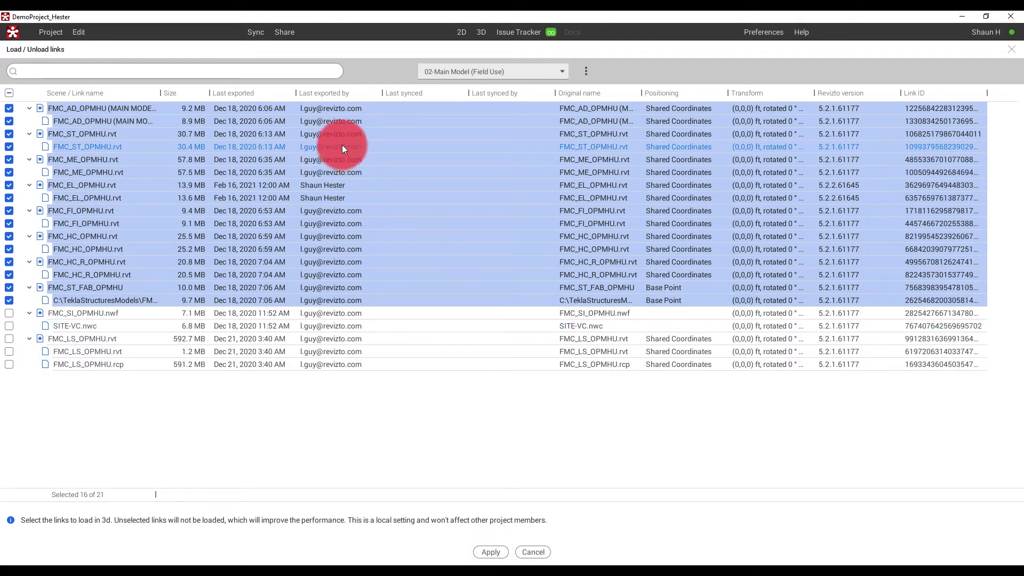
click(491, 552)
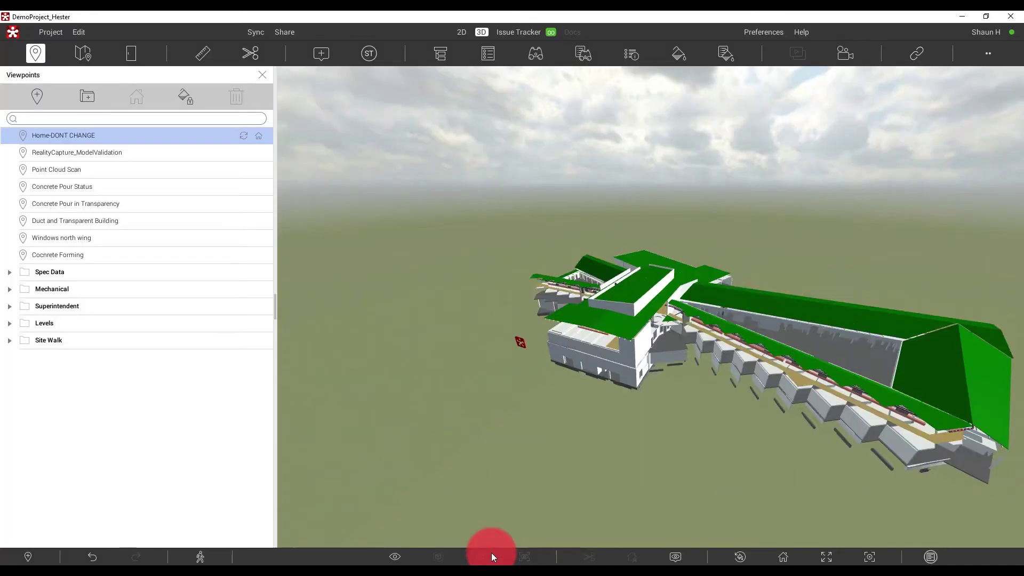
mouse_move(643, 440)
mouse_down()
mouse_move(687, 440)
mouse_move(711, 358)
mouse_move(703, 355)
mouse_up()
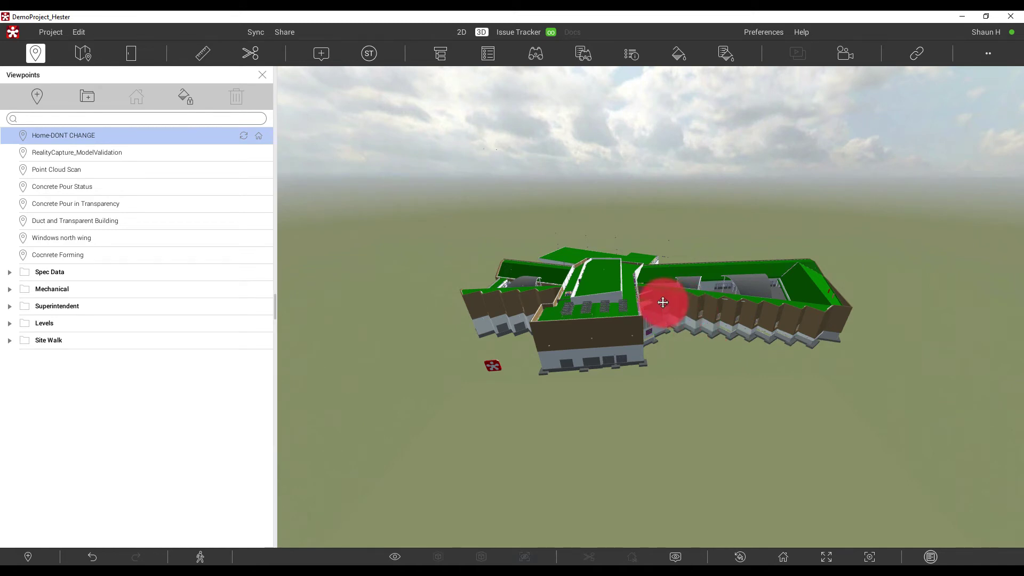
drag(663, 303, 630, 299)
mouse_move(633, 302)
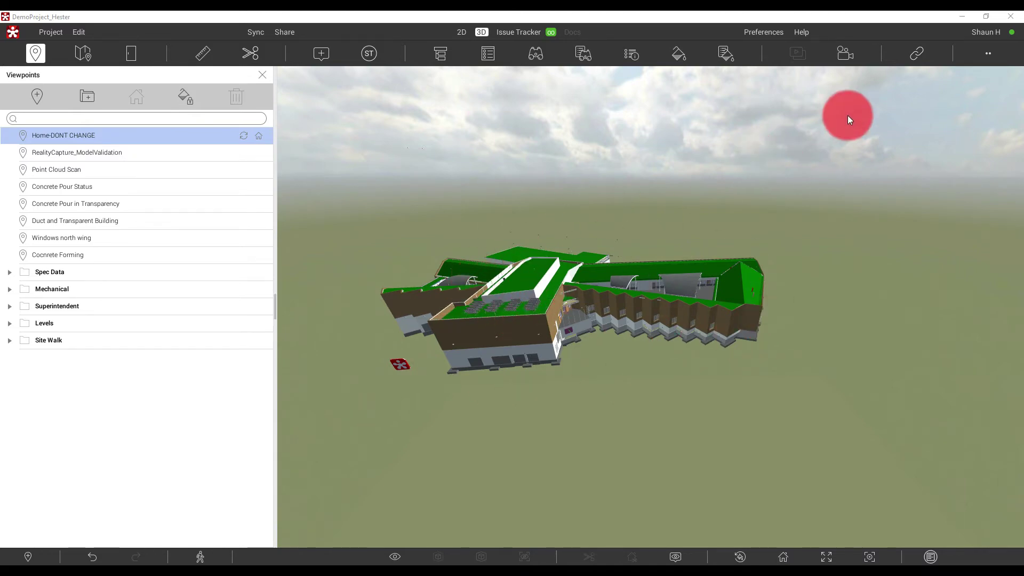
click(918, 53)
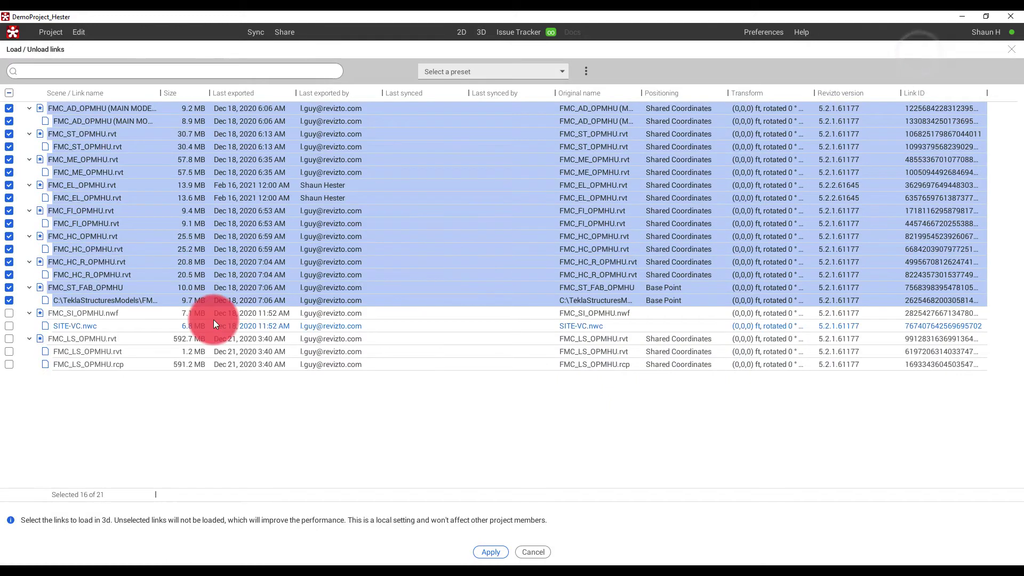
click(552, 67)
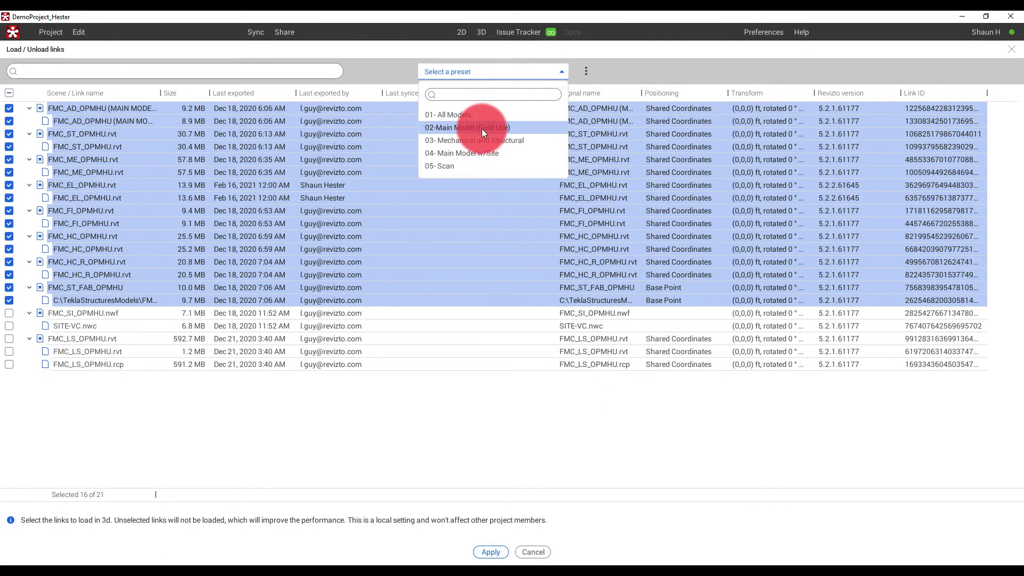
click(538, 548)
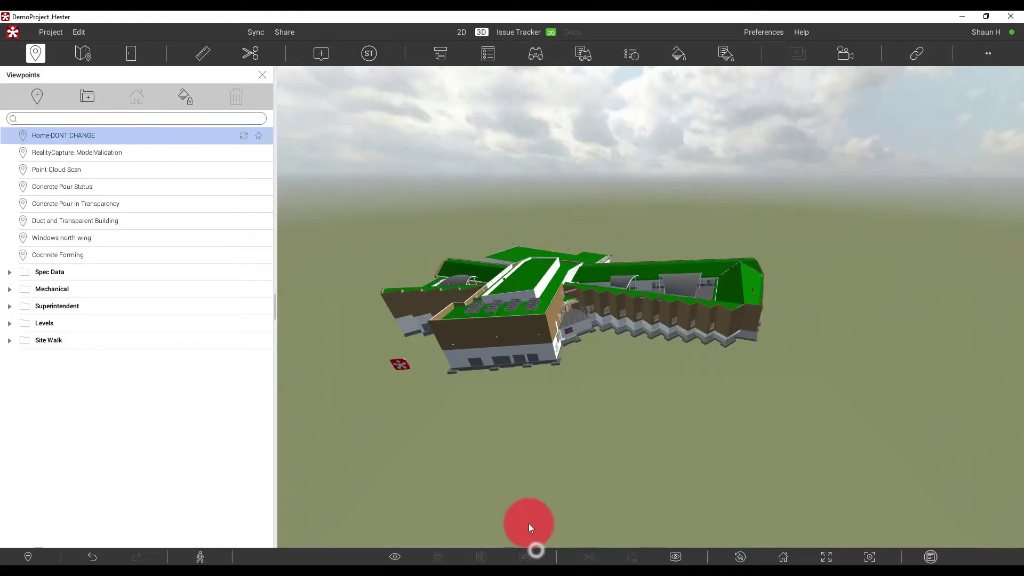
mouse_move(434, 366)
mouse_down()
mouse_move(407, 355)
mouse_move(398, 316)
mouse_move(505, 315)
mouse_up()
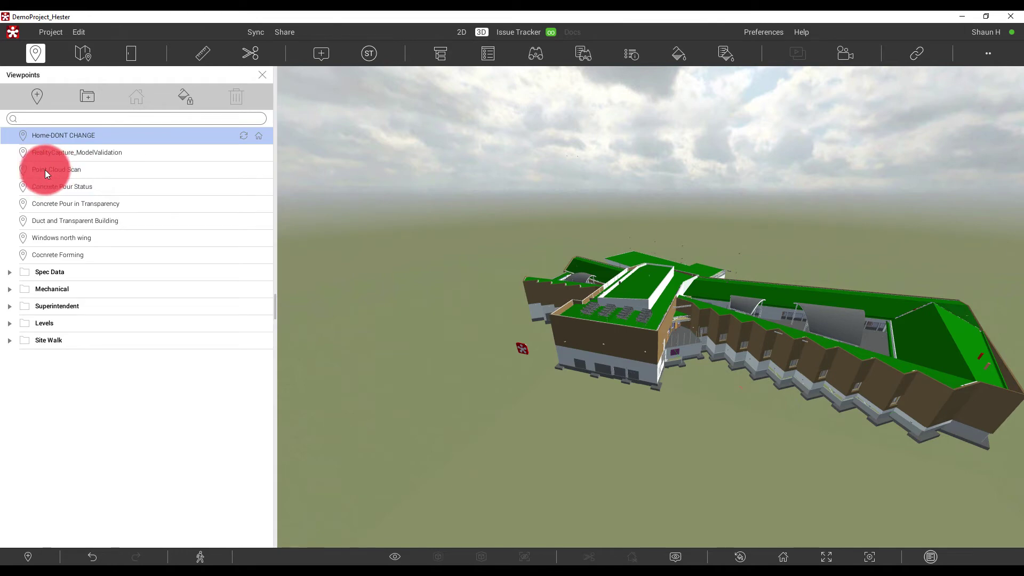
Activate the Point Cloud Scan viewpoint and load the links of the 05- Scan preset to view the scanned ductwork.
click(61, 170)
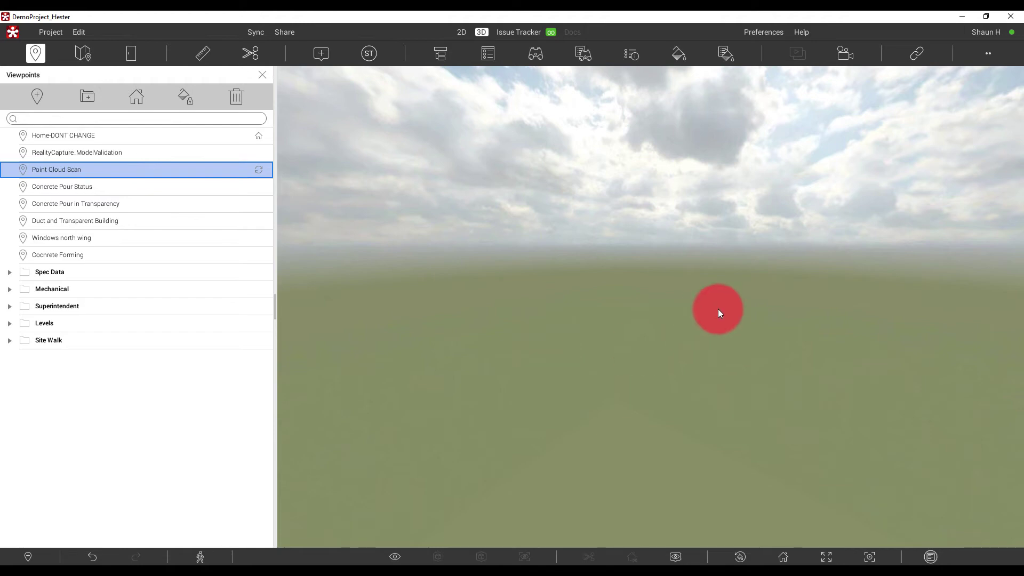
click(917, 54)
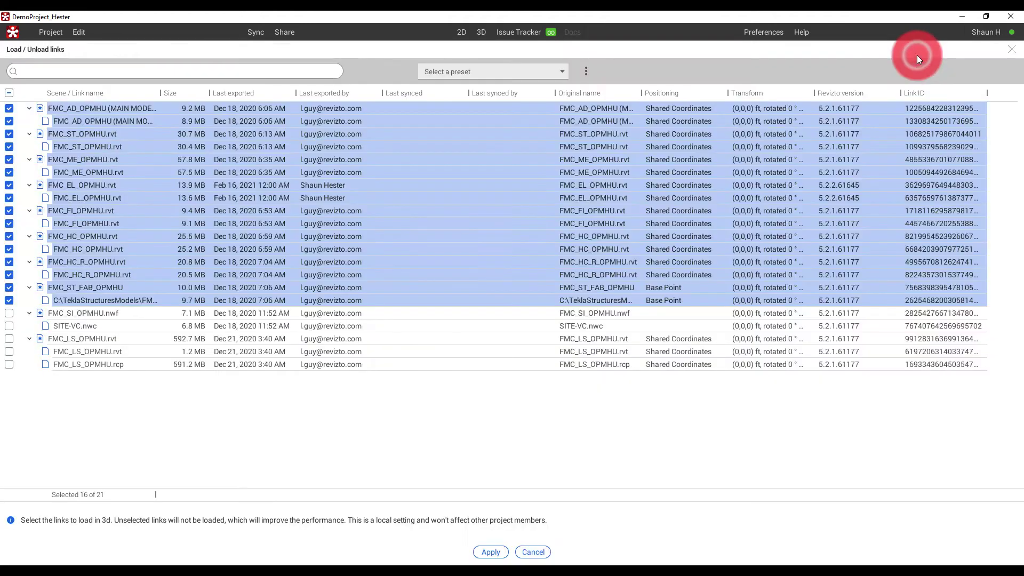
click(534, 73)
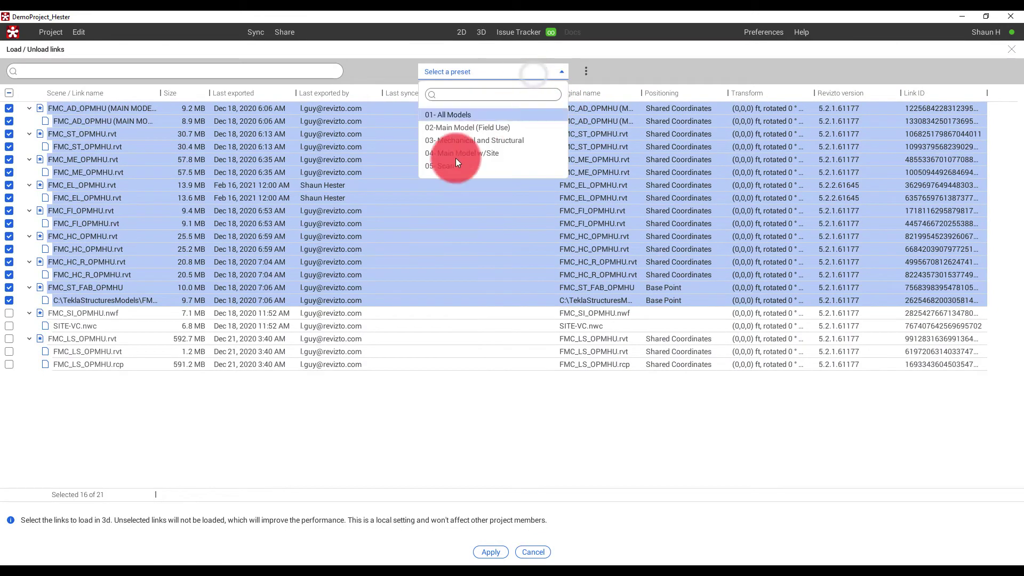
click(443, 168)
click(483, 551)
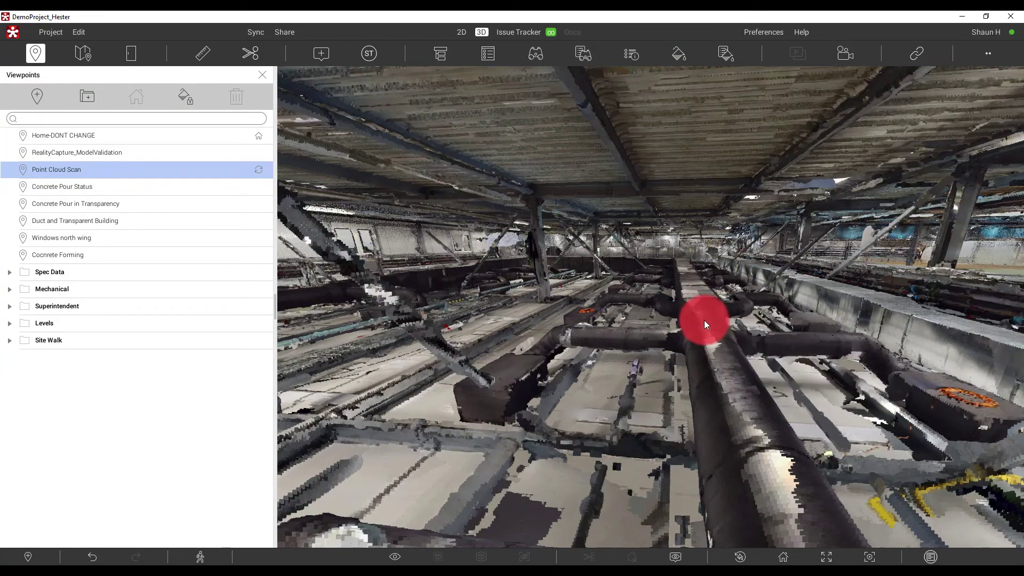
middle_drag(710, 310, 700, 308)
scroll(695, 292, up, 2)
scroll(694, 293, down, 3)
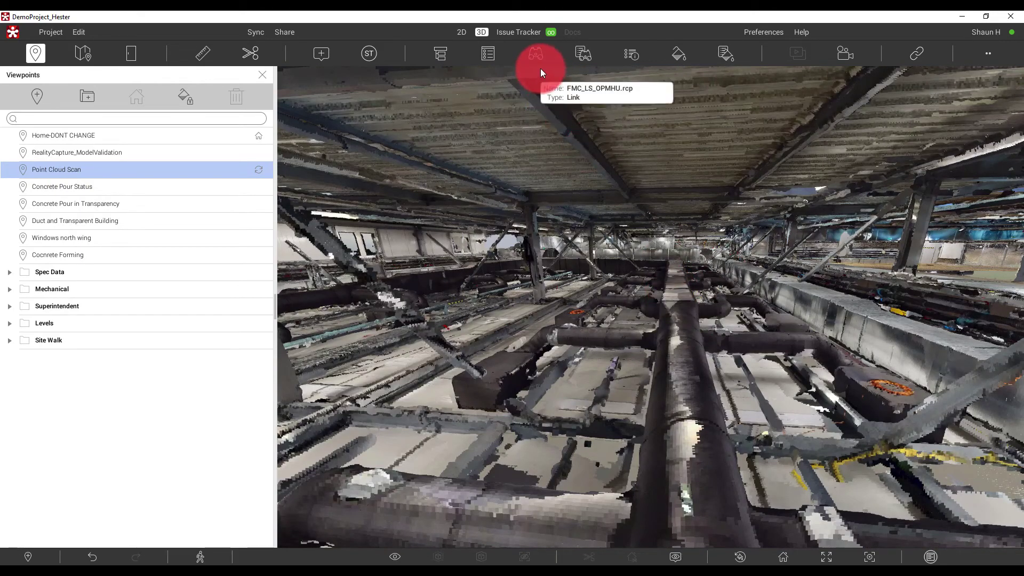
Show the issue markers in the Issue Tracker's 3D view and go to the second D6120 - Ductwork issue.
click(514, 32)
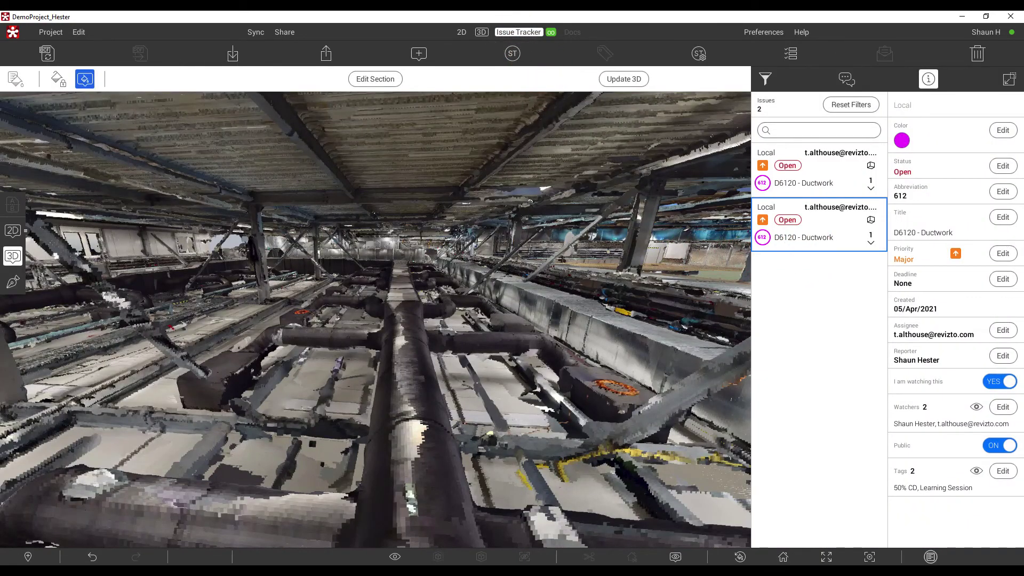
mouse_move(277, 312)
mouse_down()
mouse_move(370, 305)
mouse_move(417, 353)
mouse_move(639, 311)
mouse_up()
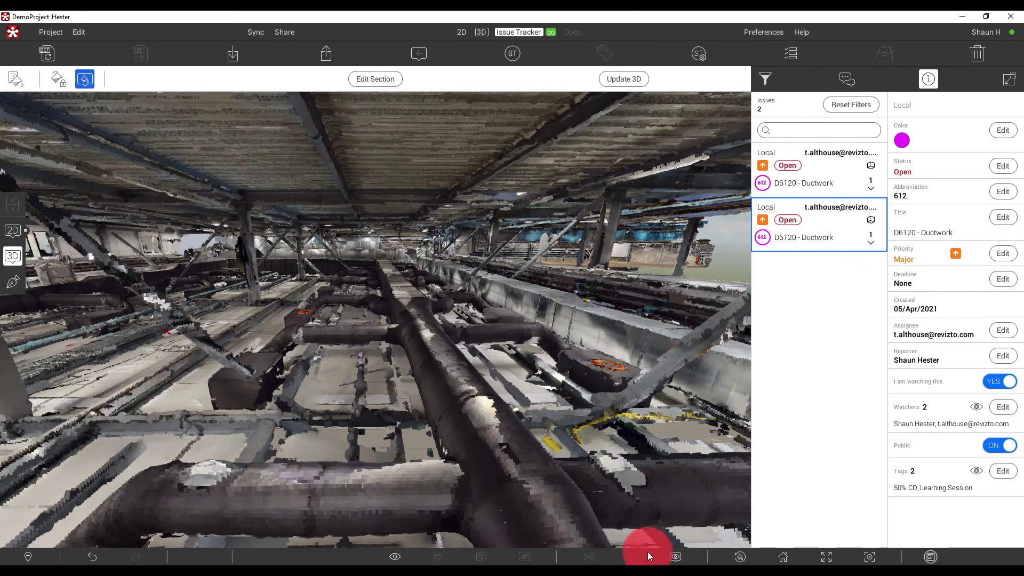
click(676, 557)
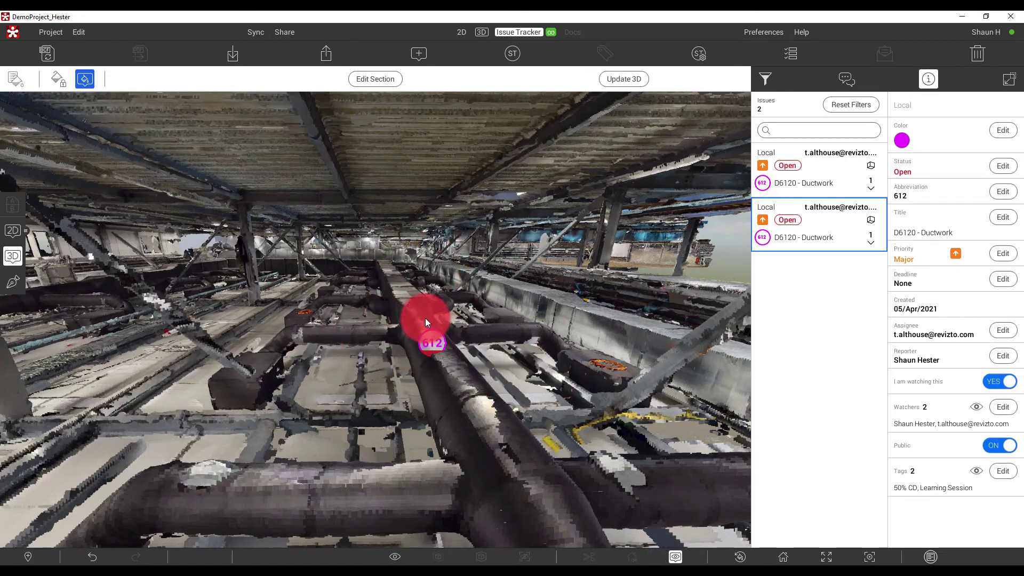
click(821, 179)
click(824, 233)
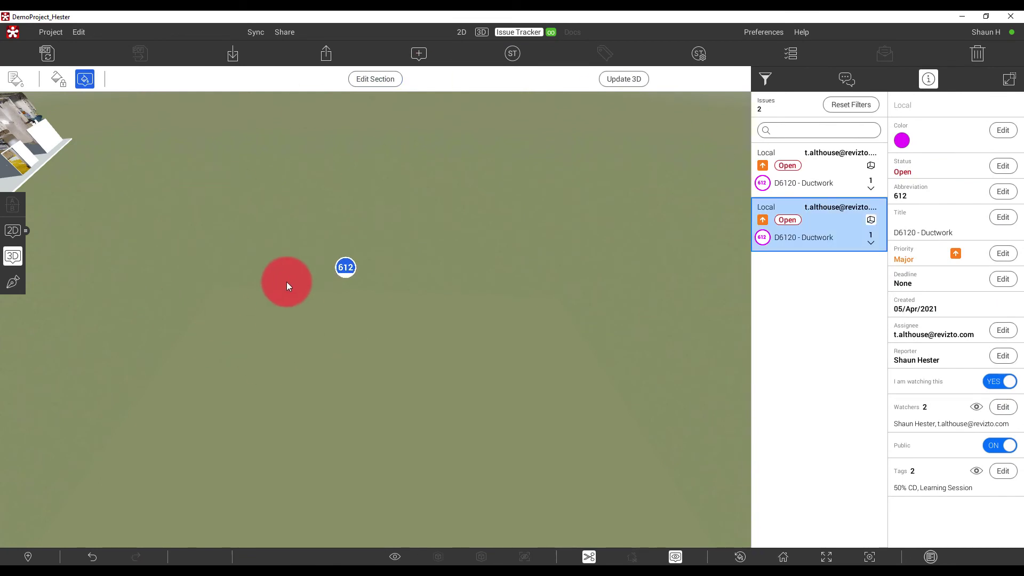
Return to the 3D model and load the links of the 02-Main Model (Field Use) preset to view the ductwork around the issue marker.
click(483, 32)
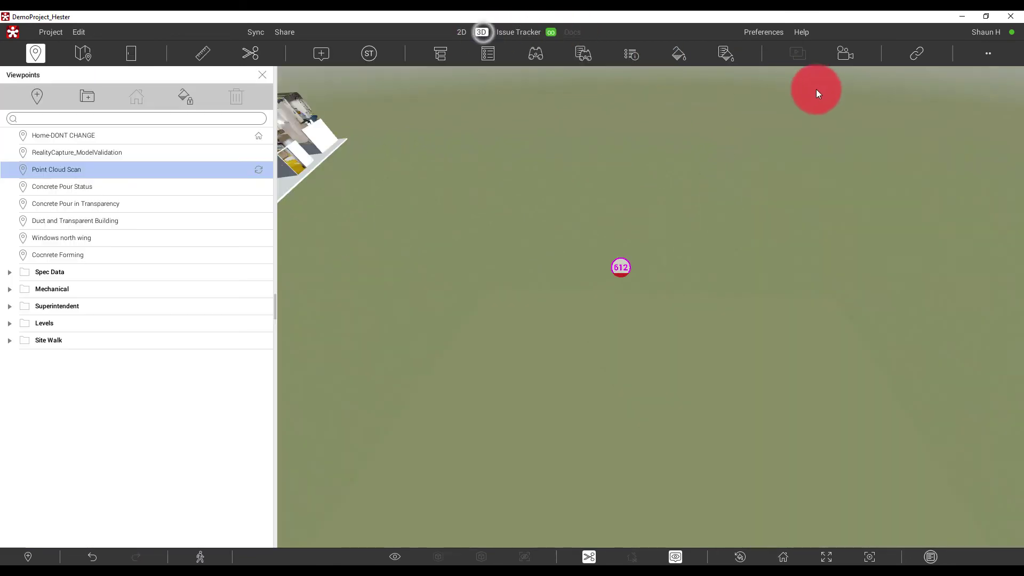
click(914, 52)
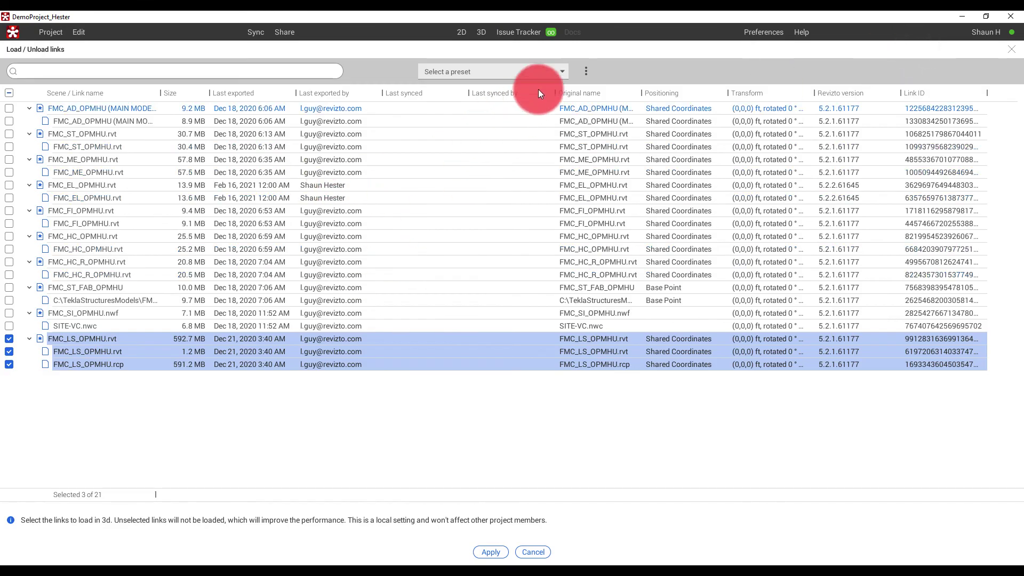
click(562, 71)
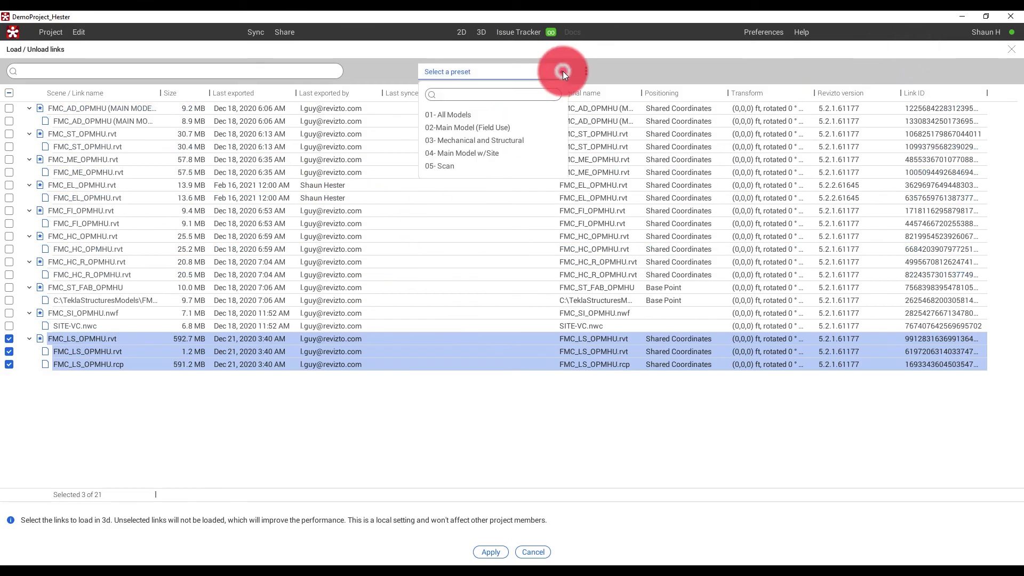
click(484, 127)
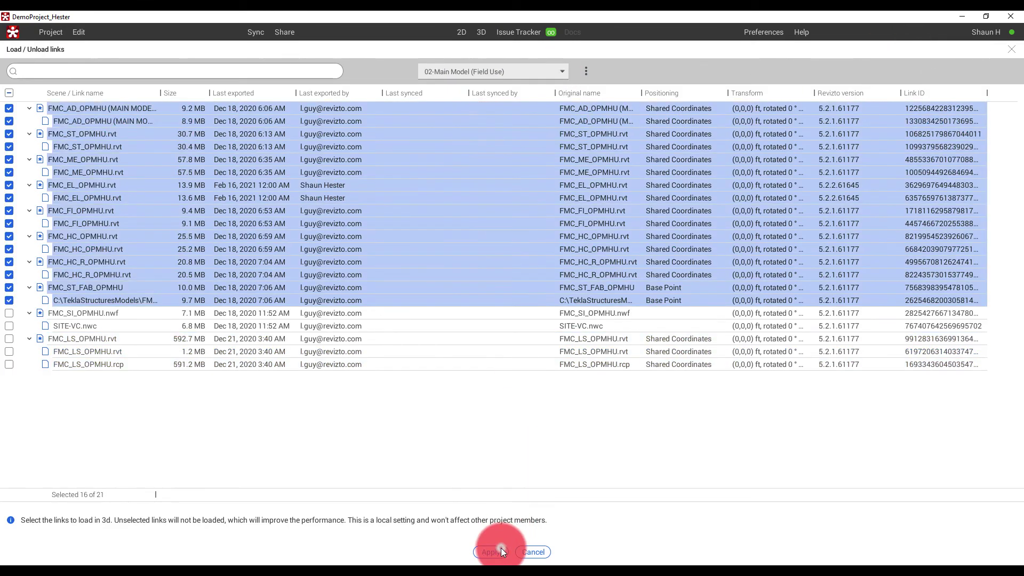
click(501, 550)
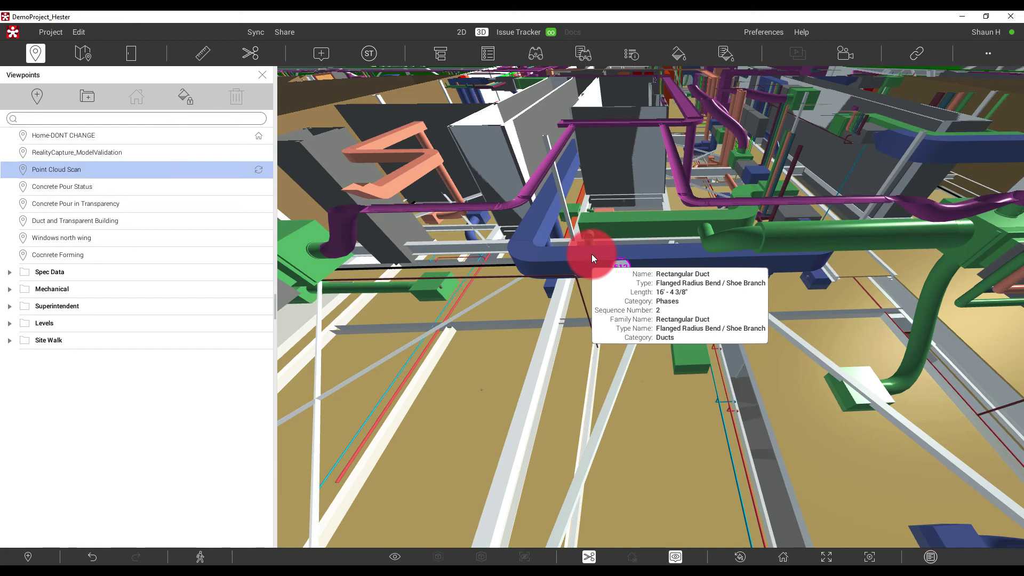
mouse_move(724, 387)
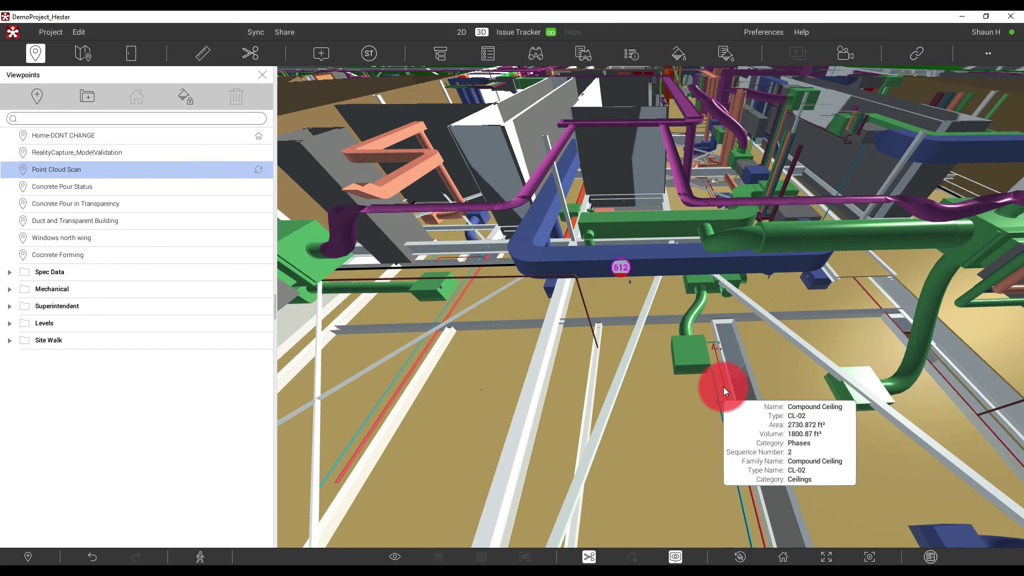
Compare which links the 01- All Models and 05- Scan presets select, and leave the link list without applying either preset.
click(916, 54)
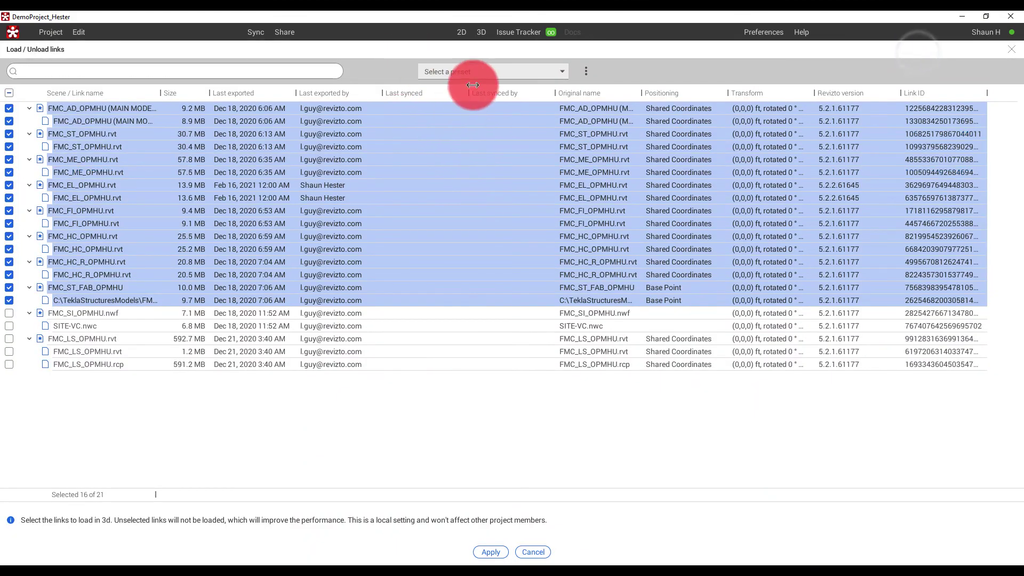
click(484, 67)
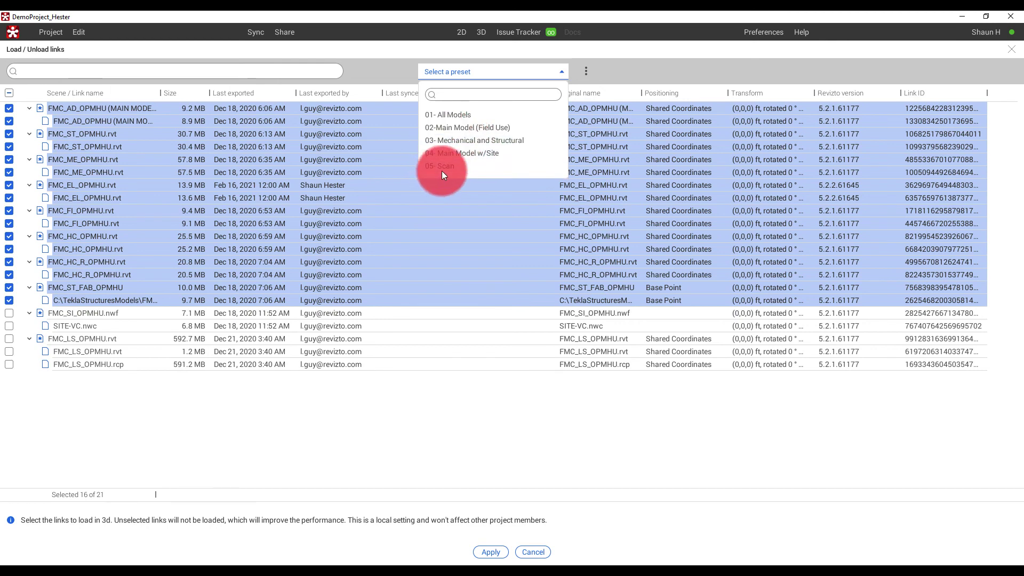
click(457, 114)
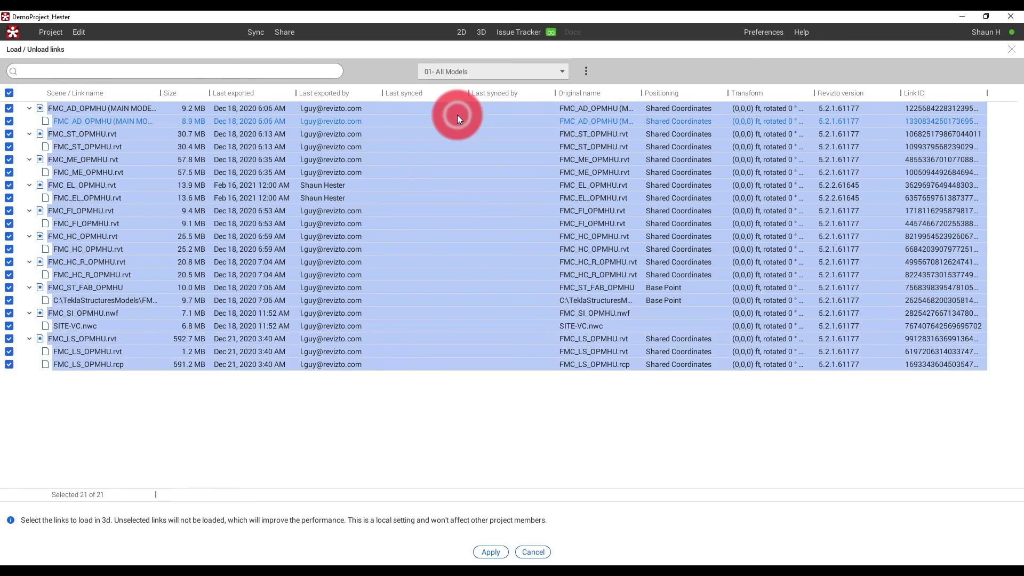
click(470, 75)
click(447, 166)
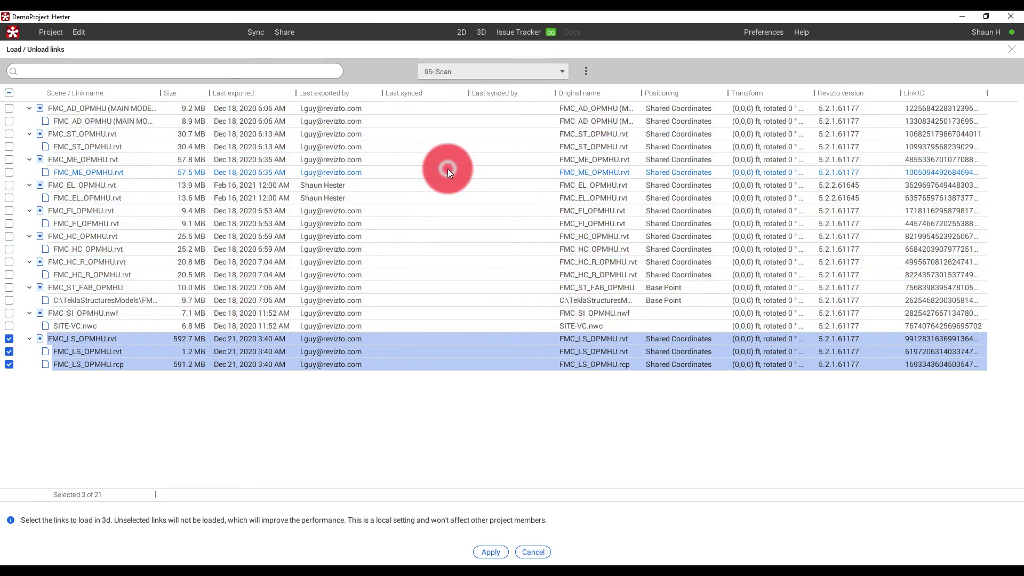
click(508, 72)
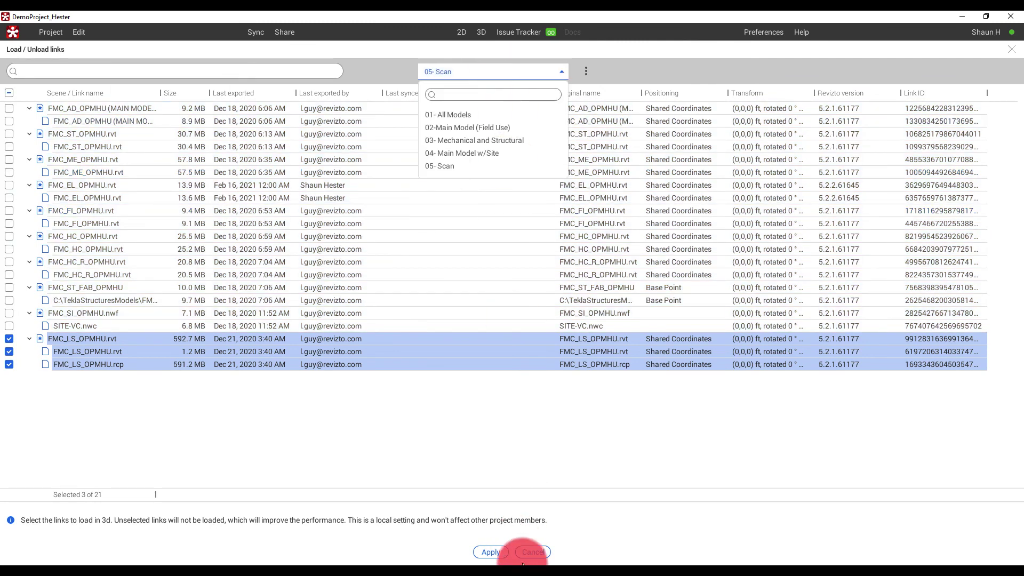
click(537, 551)
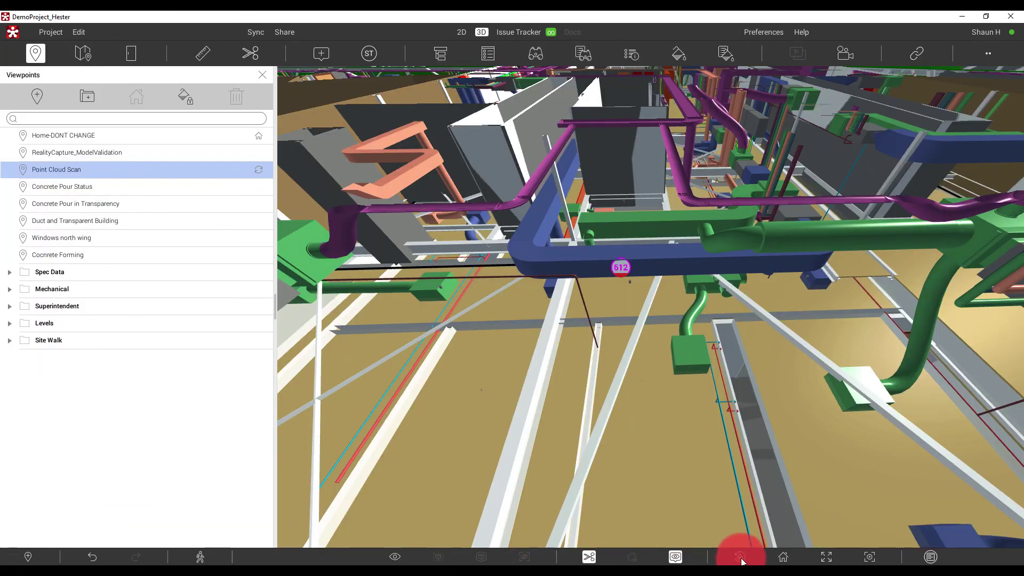
Return to the home viewpoint and orbit around the whole building model.
click(782, 555)
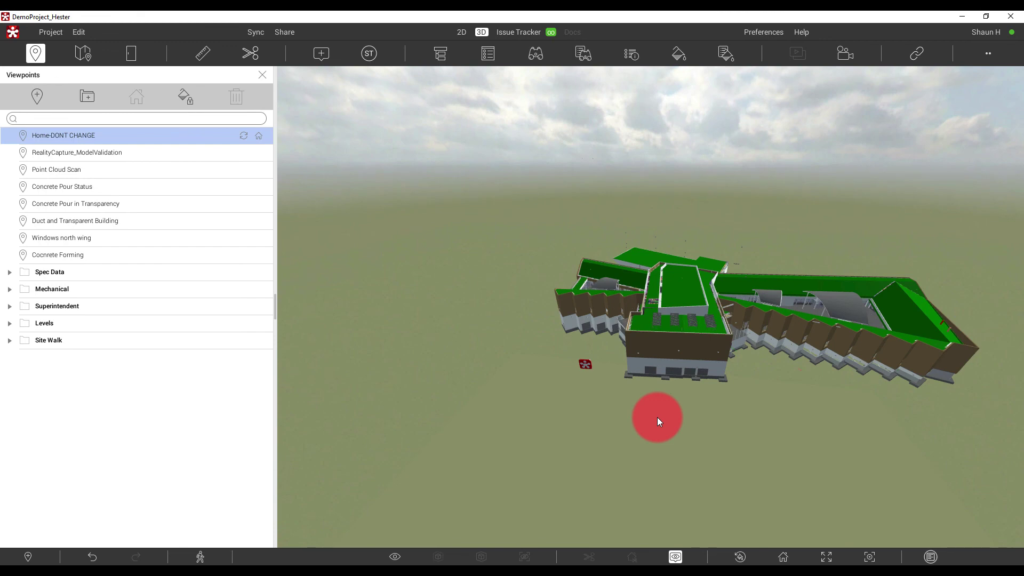
drag(676, 308, 619, 330)
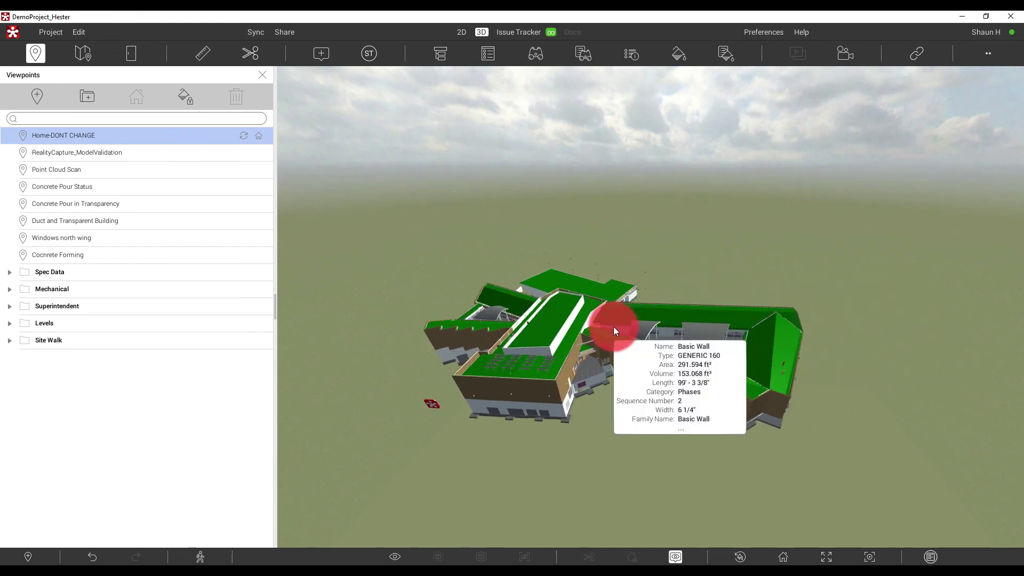